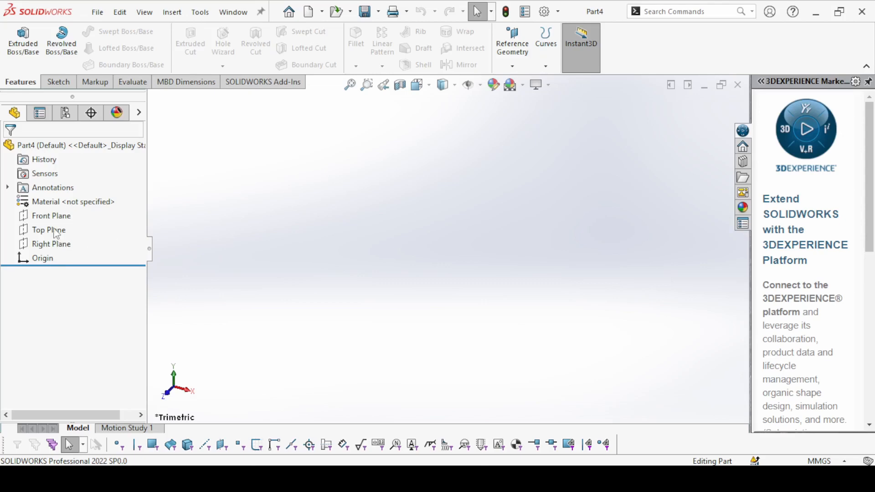
Start a sketch on the Top Plane and draw a center rectangle about 155 mm wide, centred on the origin
{"action": "left_click", "coordinate": [51, 230]}
{"action": "left_click", "coordinate": [68, 209]}
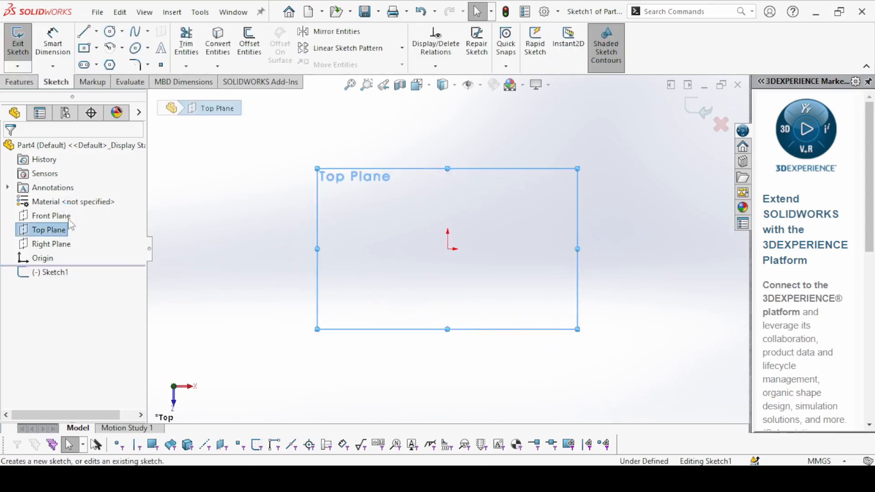
{"action": "left_click", "coordinate": [85, 48]}
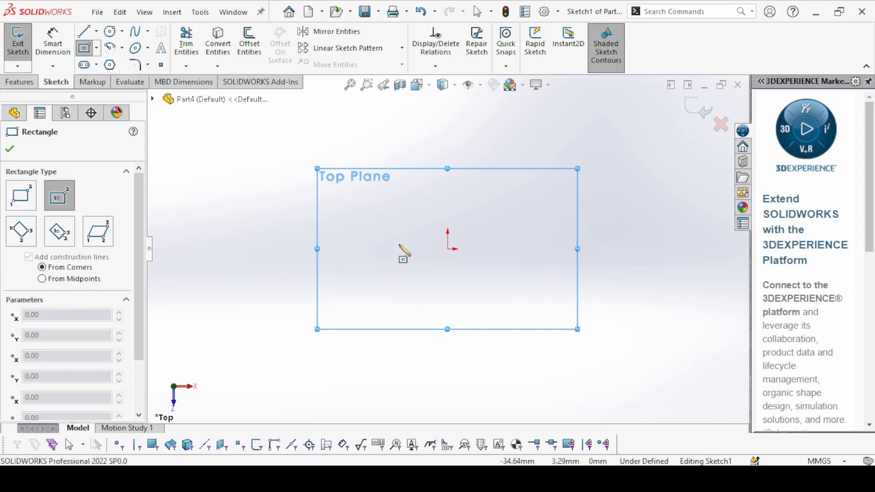
{"action": "left_click", "coordinate": [447, 248]}
{"action": "left_click", "coordinate": [334, 175]}
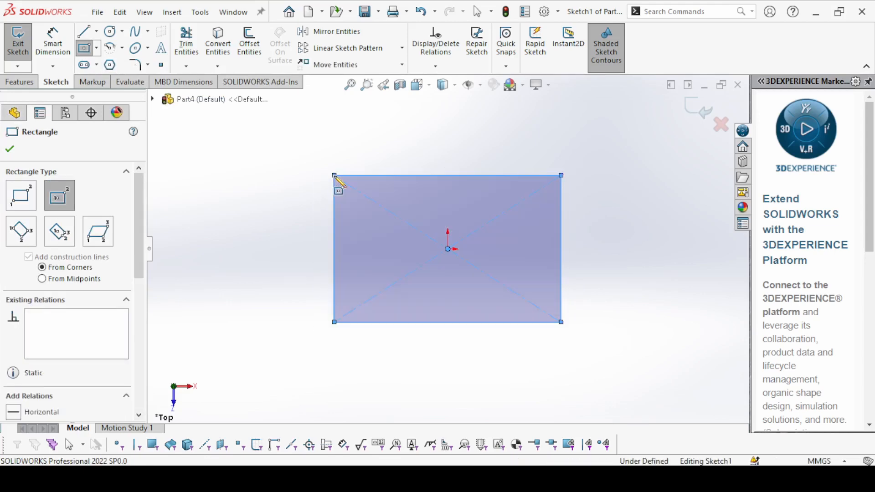
Dimension the rectangle's width and height to 100 mm each
{"action": "left_click", "coordinate": [53, 41]}
{"action": "left_click", "coordinate": [390, 176]}
{"action": "left_click", "coordinate": [396, 145]}
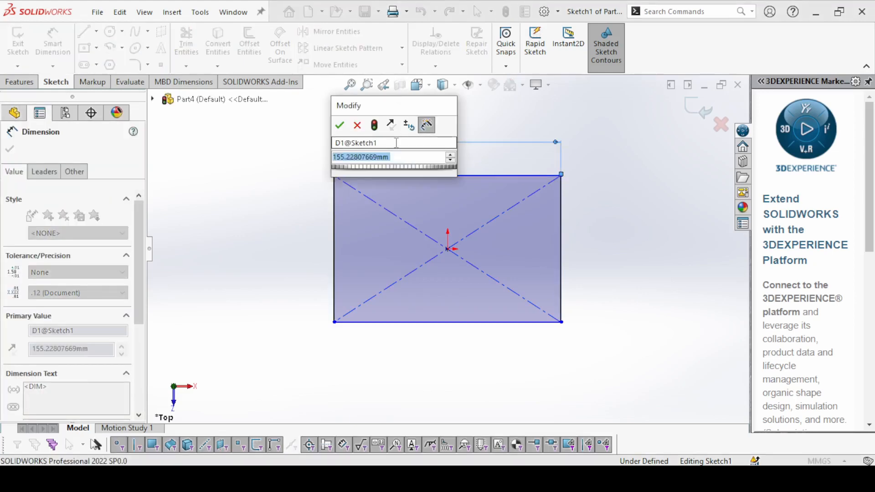
{"action": "type", "text": "100"}
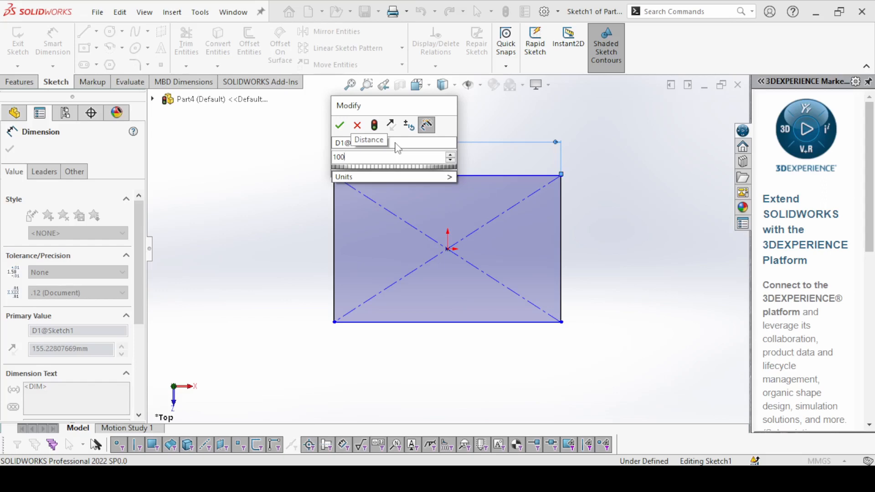
{"action": "key", "text": "Return"}
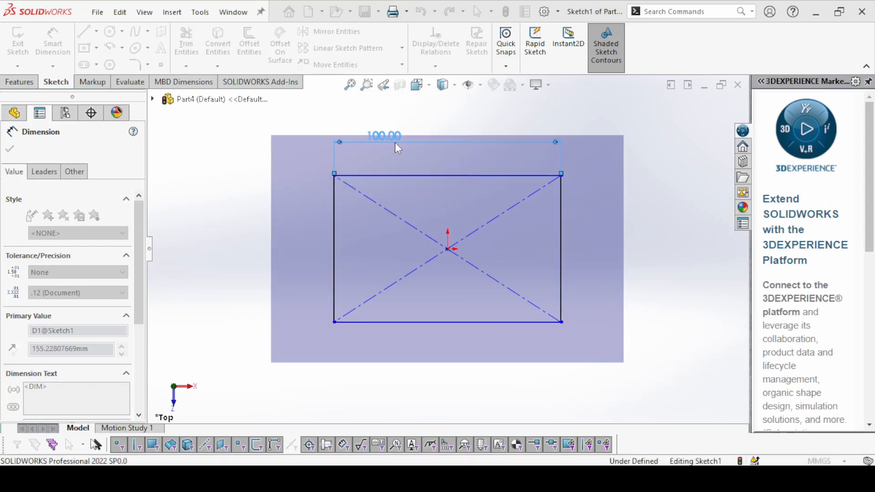
{"action": "left_click", "coordinate": [336, 233]}
{"action": "left_click", "coordinate": [298, 237]}
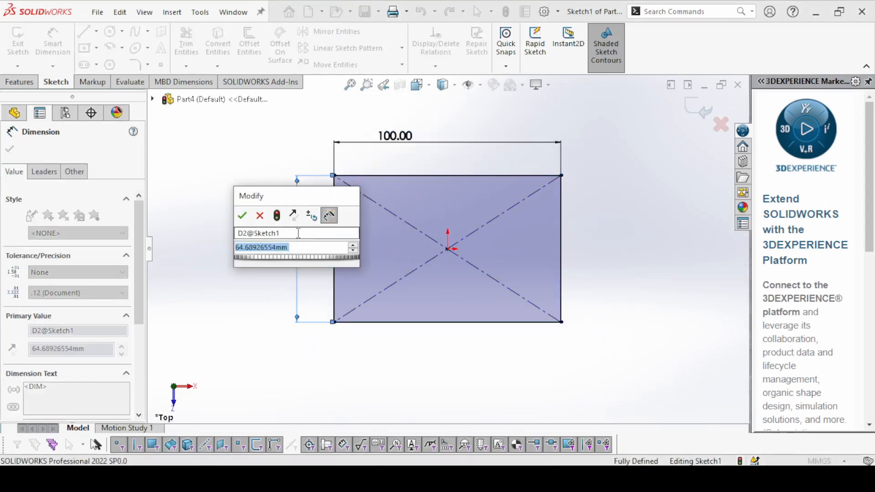
{"action": "type", "text": "100"}
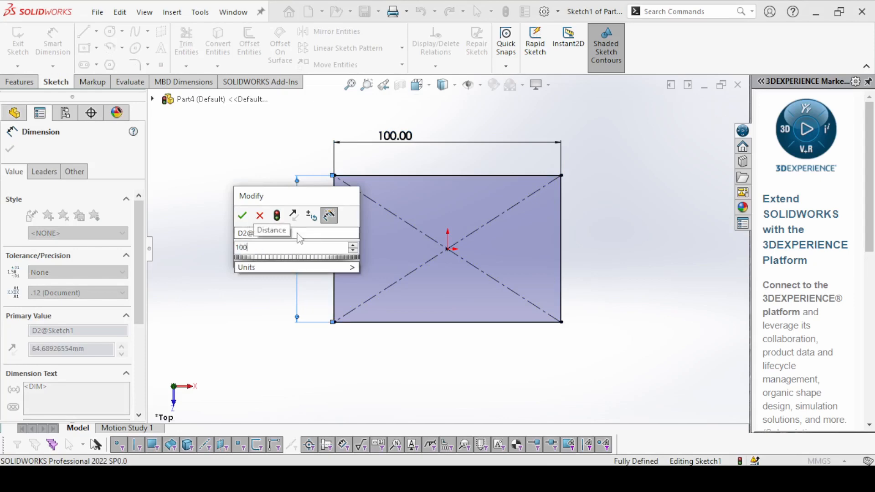
{"action": "key", "text": "Return"}
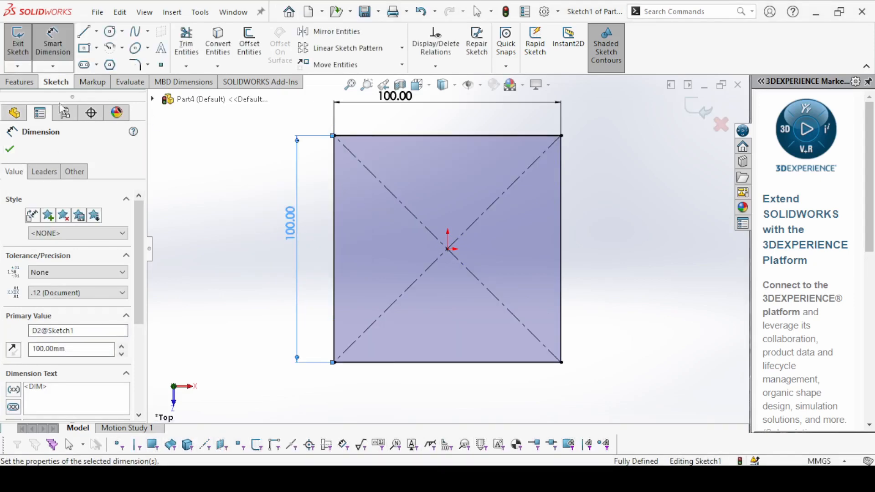
Round all four corners of the square with 20 mm sketch fillets and exit the sketch
{"action": "left_click", "coordinate": [136, 65]}
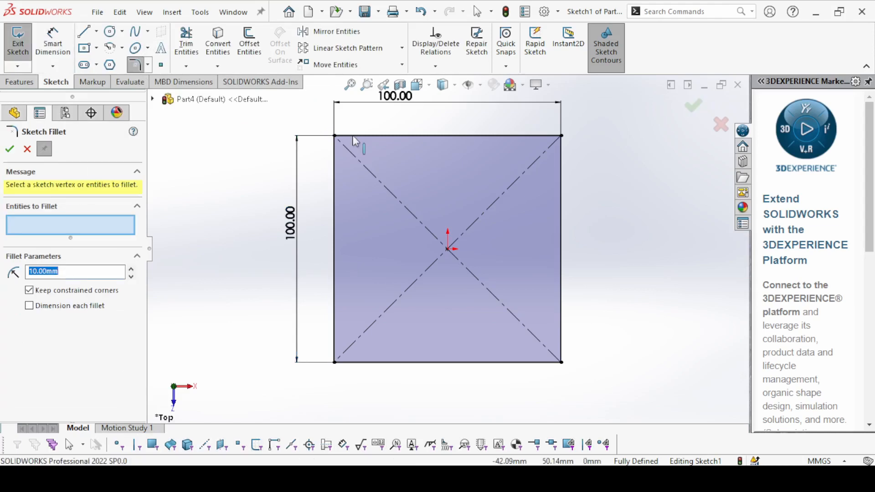
{"action": "left_click", "coordinate": [336, 138]}
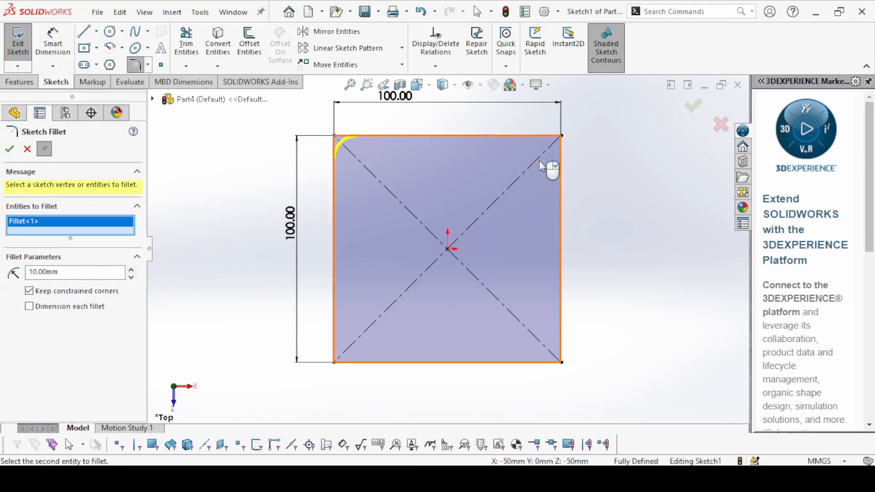
{"action": "left_click", "coordinate": [562, 137]}
{"action": "left_click", "coordinate": [561, 363]}
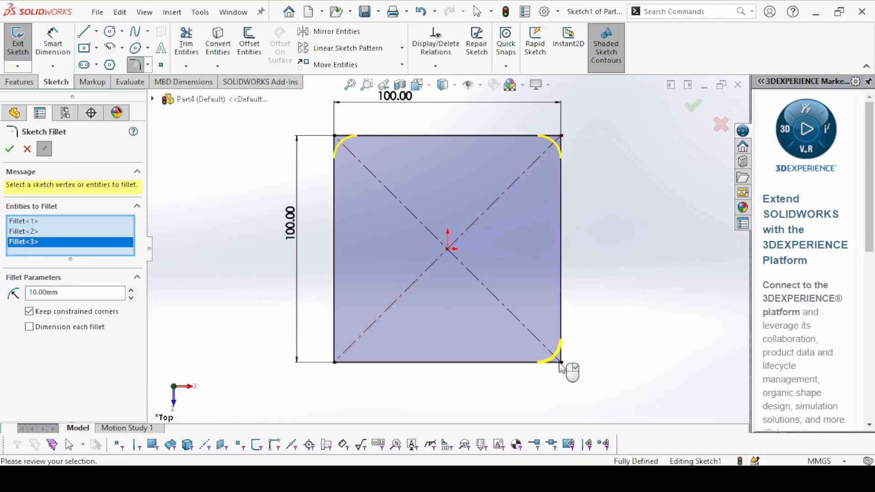
{"action": "left_click", "coordinate": [336, 361]}
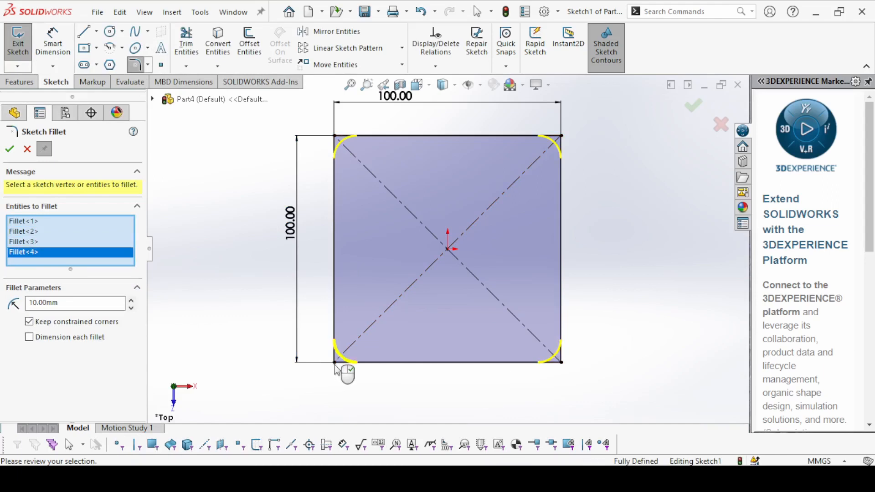
{"action": "left_click", "coordinate": [70, 304]}
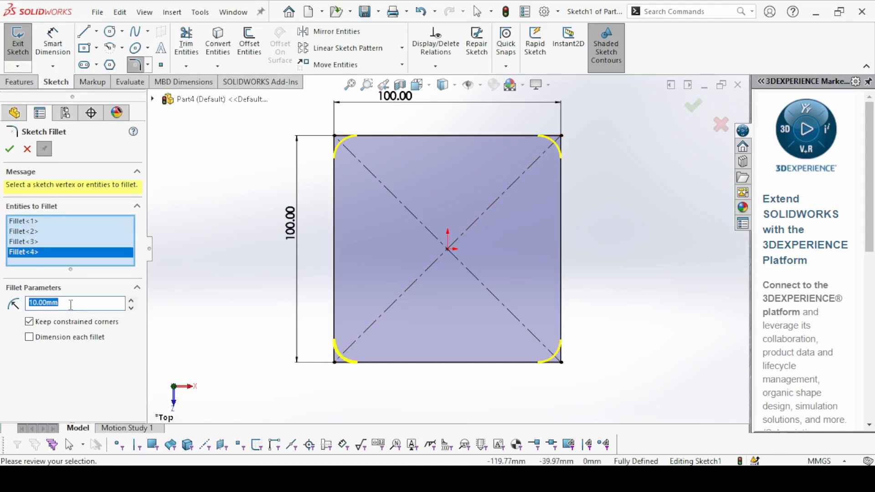
{"action": "type", "text": "20"}
{"action": "key", "text": "Return"}
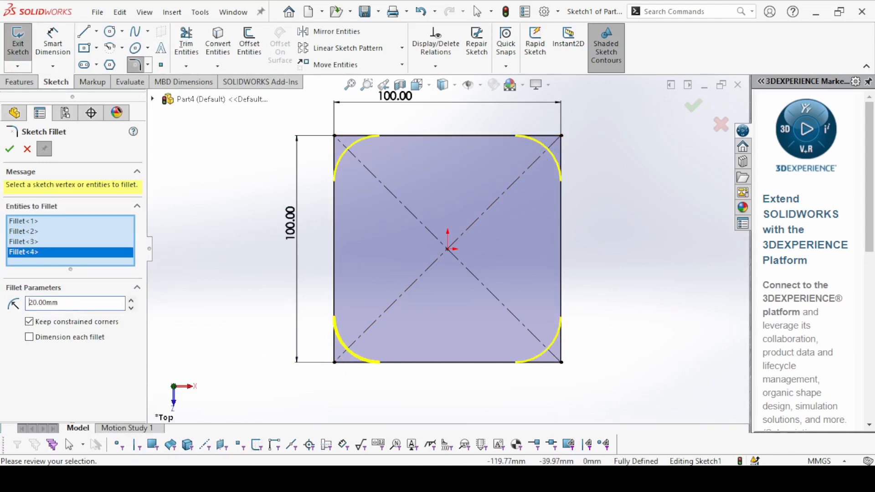
{"action": "left_click", "coordinate": [9, 148]}
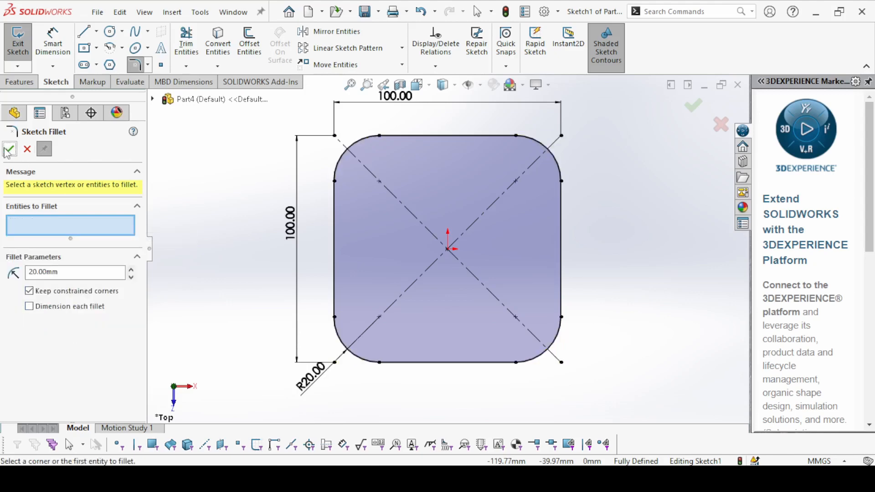
{"action": "left_click", "coordinate": [8, 149]}
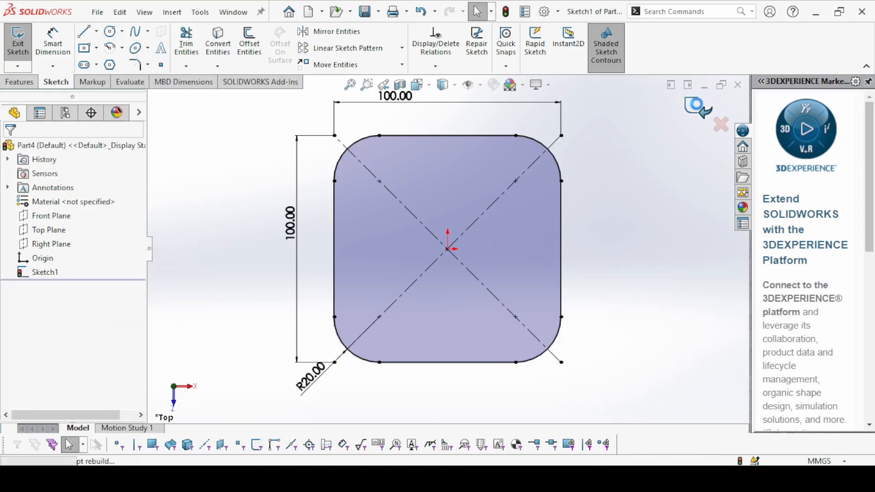
{"action": "left_click", "coordinate": [700, 110]}
{"action": "left_click", "coordinate": [162, 247]}
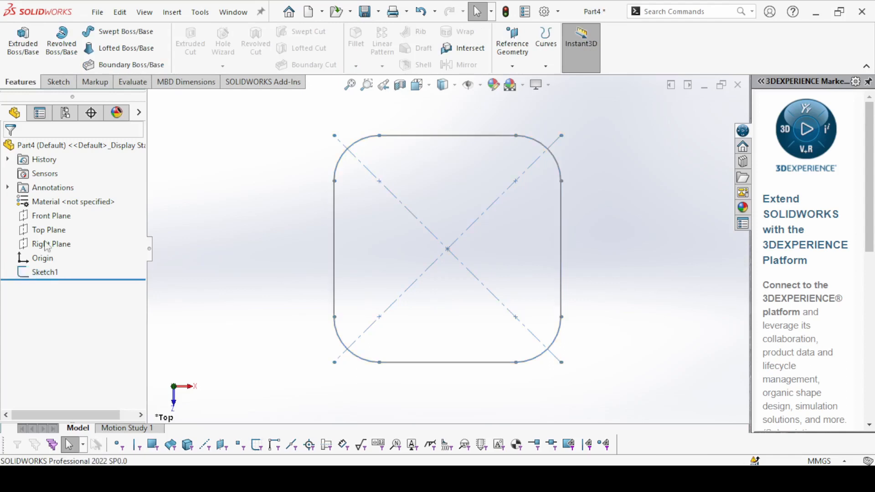
Create a reference plane offset 30 mm above the Top Plane
{"action": "left_click", "coordinate": [39, 232]}
{"action": "middle_click_drag", "start_coordinate": [274, 303], "coordinate": [279, 194]}
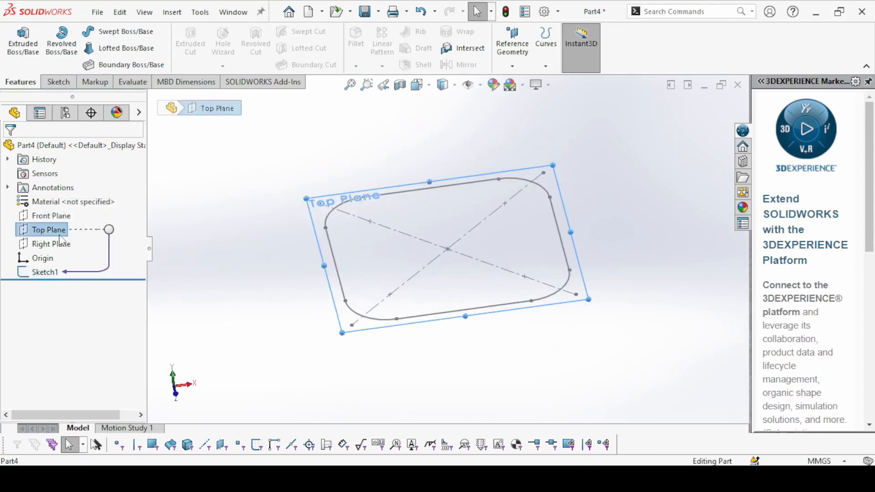
{"action": "left_click", "coordinate": [518, 70]}
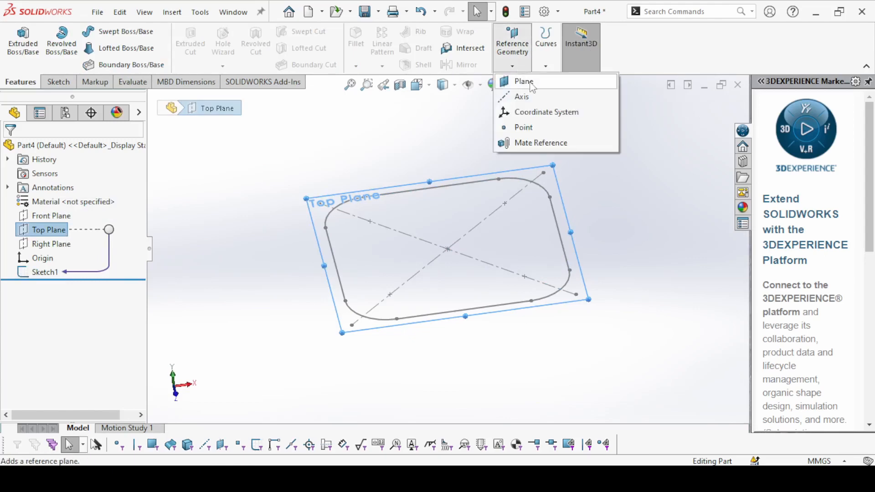
{"action": "left_click", "coordinate": [533, 87]}
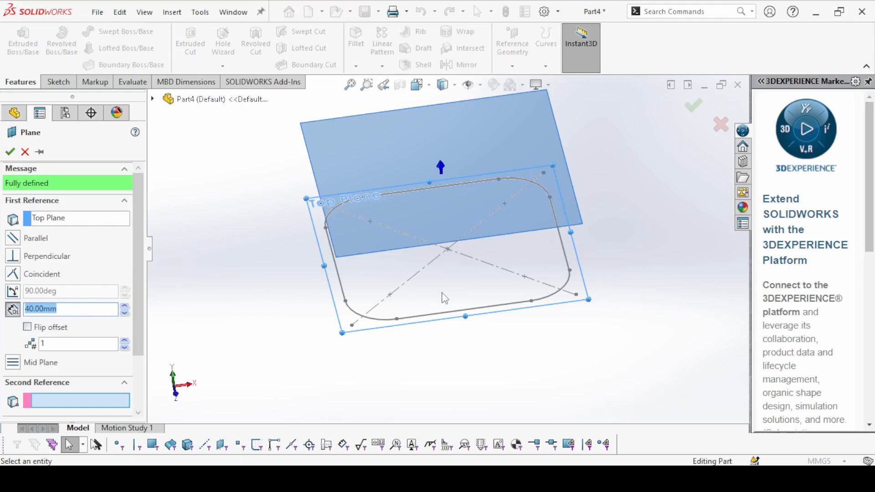
{"action": "mouse_move", "coordinate": [444, 299]}
{"action": "middle_mouse_down"}
{"action": "mouse_move", "coordinate": [346, 248]}
{"action": "mouse_move", "coordinate": [326, 250]}
{"action": "middle_mouse_up"}
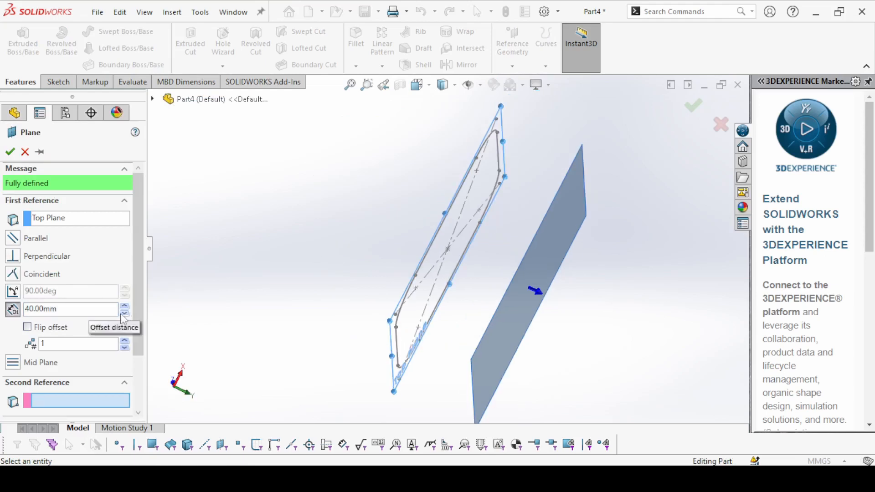
{"action": "left_click", "coordinate": [124, 313]}
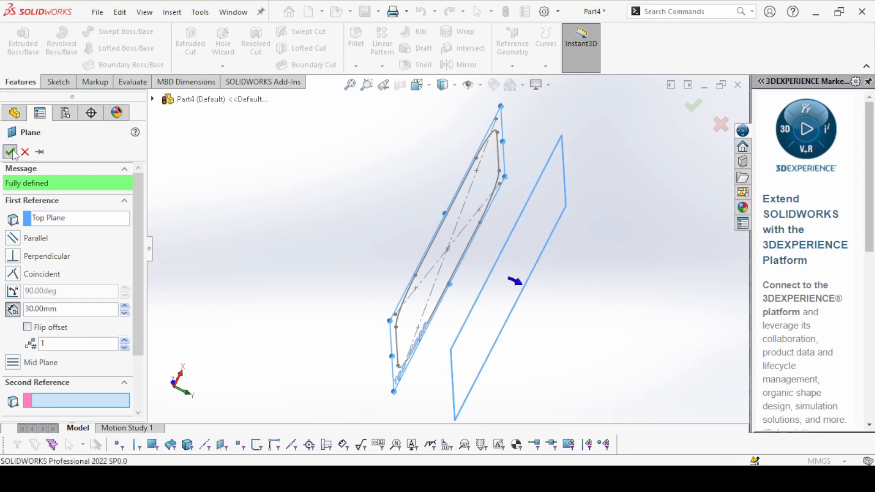
{"action": "left_click", "coordinate": [10, 152]}
{"action": "left_click", "coordinate": [410, 359]}
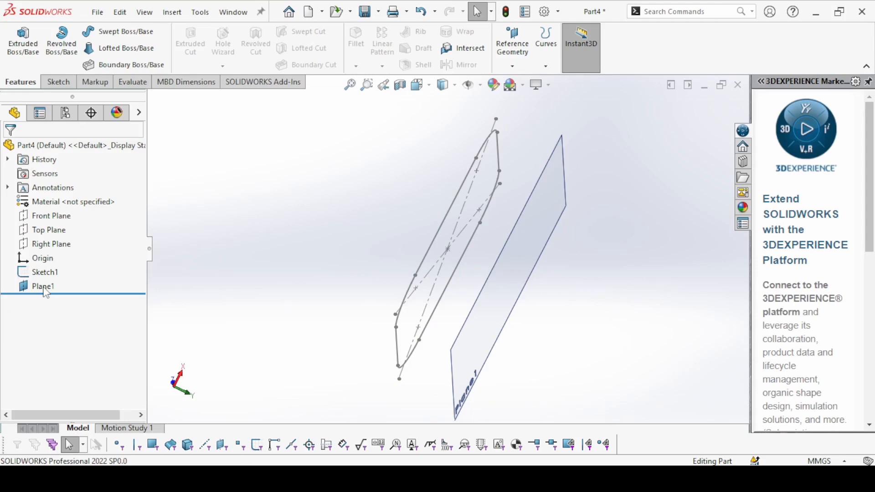
Start a sketch on the new offset plane and draw a circle about 87 mm in diameter centred on the origin
{"action": "left_click", "coordinate": [44, 287]}
{"action": "left_click", "coordinate": [58, 269]}
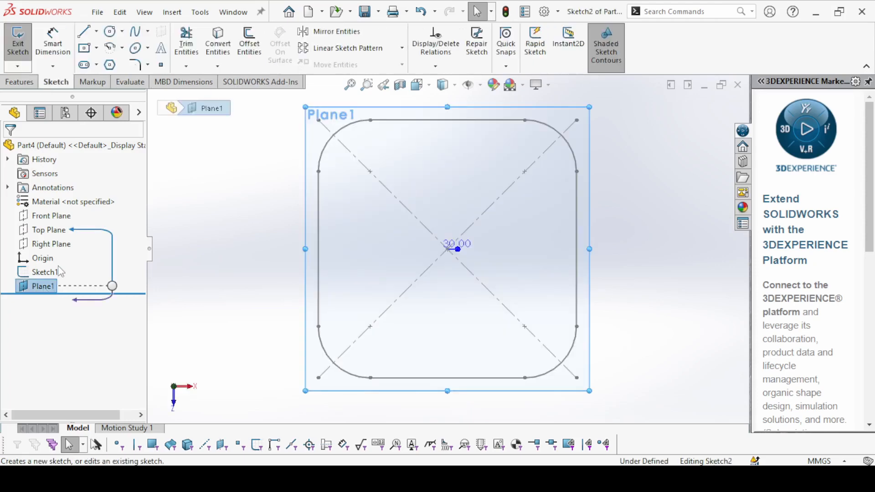
{"action": "left_click", "coordinate": [110, 30]}
{"action": "left_click", "coordinate": [447, 249]}
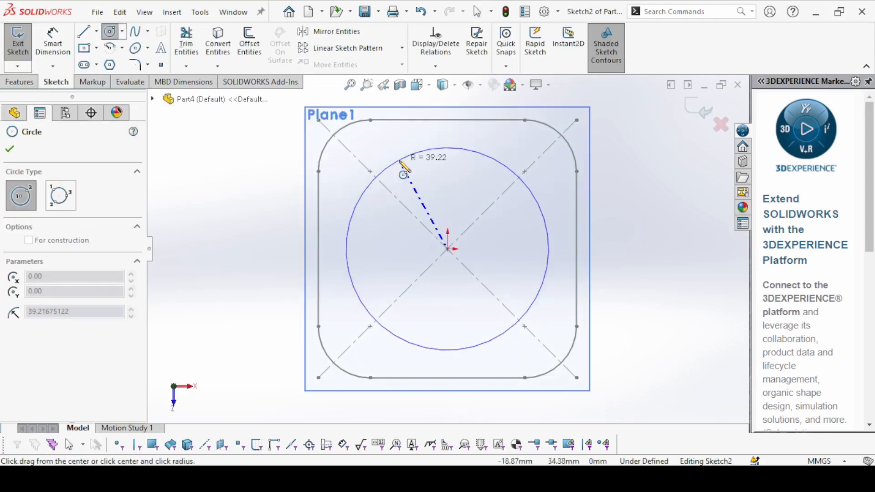
{"action": "left_click", "coordinate": [387, 154]}
Dimension the circle's diameter to 80 mm and exit the sketch
{"action": "left_click", "coordinate": [52, 41]}
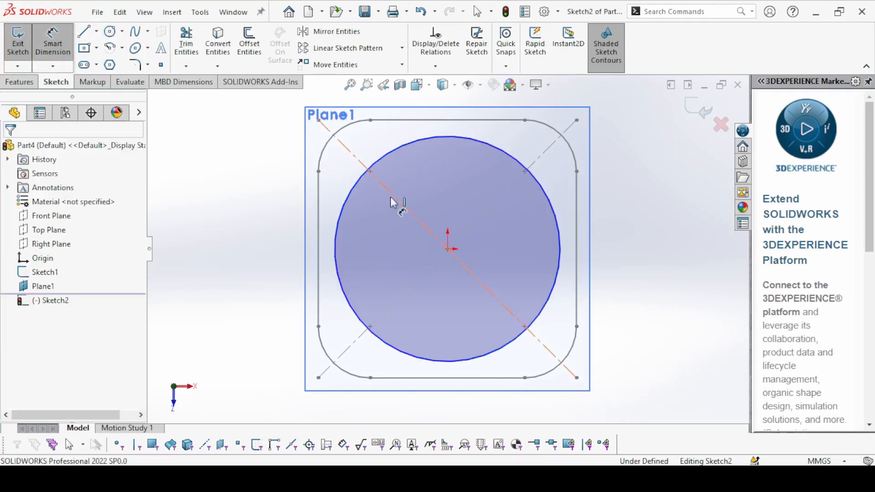
{"action": "left_click", "coordinate": [352, 196]}
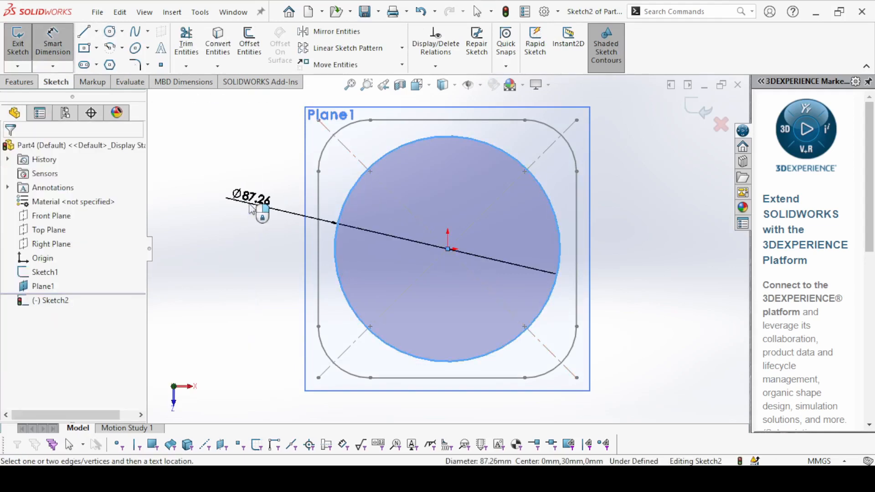
{"action": "left_click", "coordinate": [259, 212]}
{"action": "type", "text": "80"}
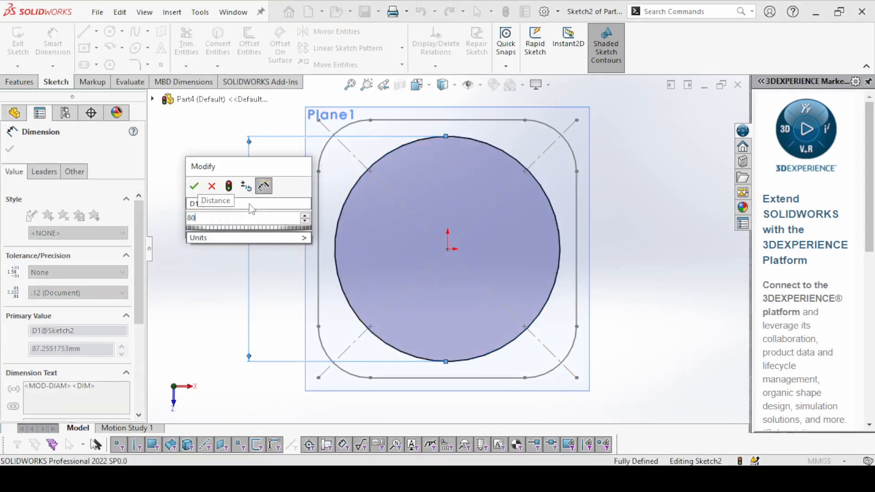
{"action": "key", "text": "Return"}
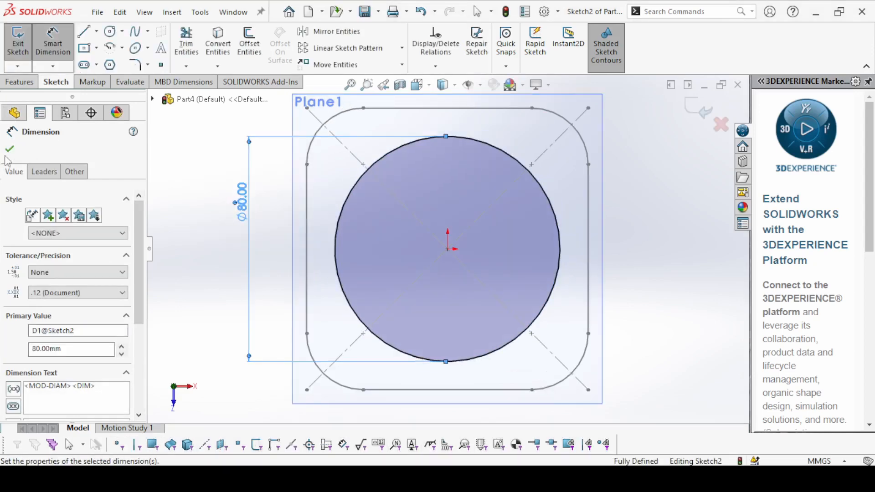
{"action": "left_click", "coordinate": [10, 149]}
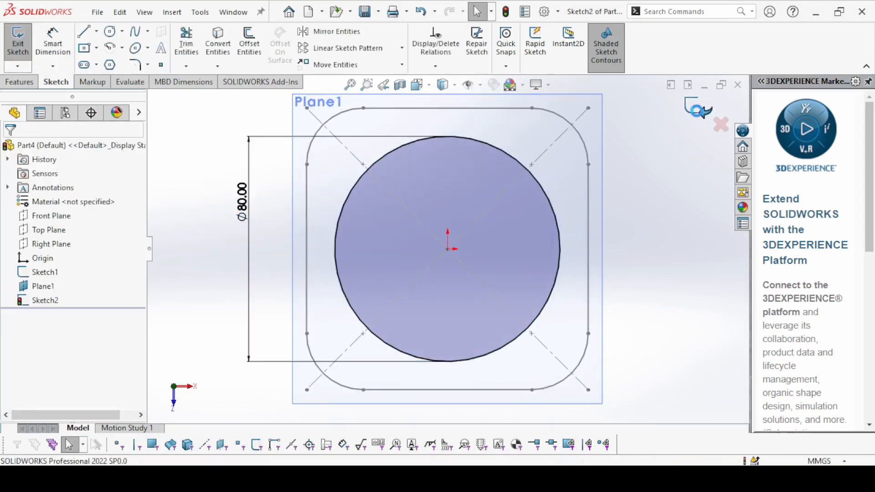
{"action": "left_click", "coordinate": [699, 111]}
Create a reference plane offset 80 mm above the Top Plane
{"action": "mouse_move", "coordinate": [657, 291]}
{"action": "middle_mouse_down"}
{"action": "mouse_move", "coordinate": [629, 227]}
{"action": "mouse_move", "coordinate": [599, 189]}
{"action": "mouse_move", "coordinate": [631, 209]}
{"action": "middle_mouse_up"}
{"action": "left_click", "coordinate": [201, 257]}
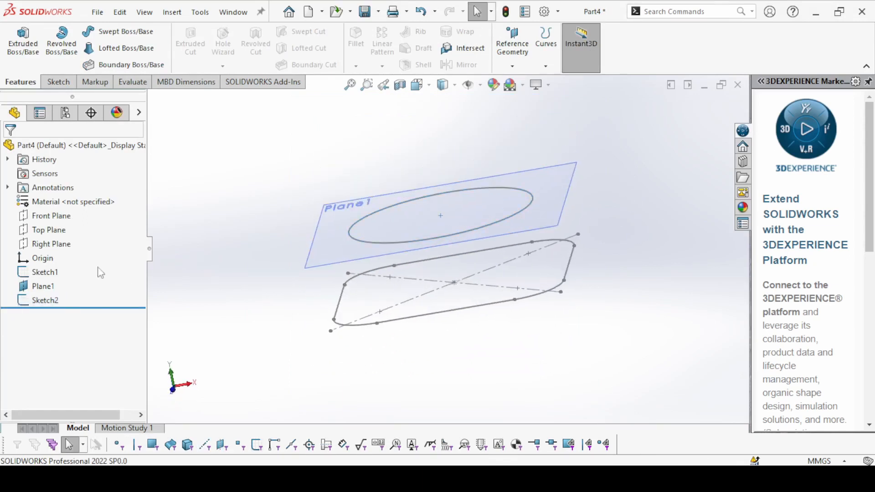
{"action": "left_click", "coordinate": [56, 232]}
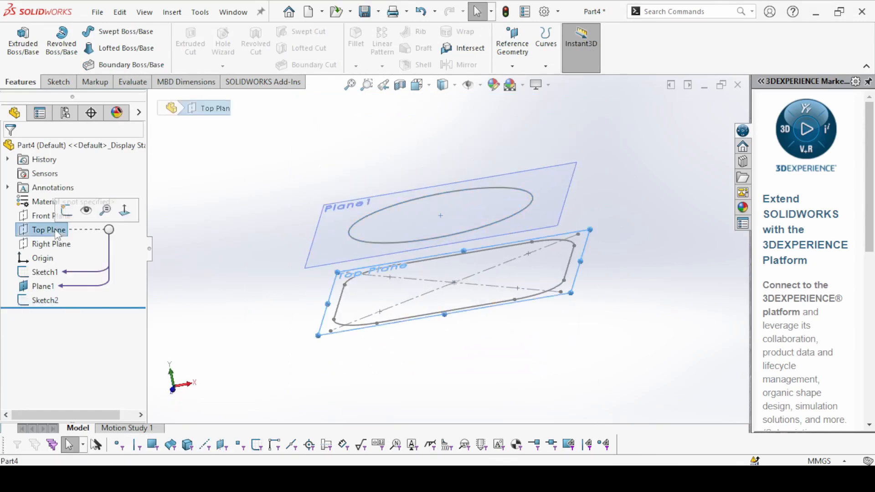
{"action": "left_click", "coordinate": [512, 66]}
{"action": "left_click", "coordinate": [527, 84]}
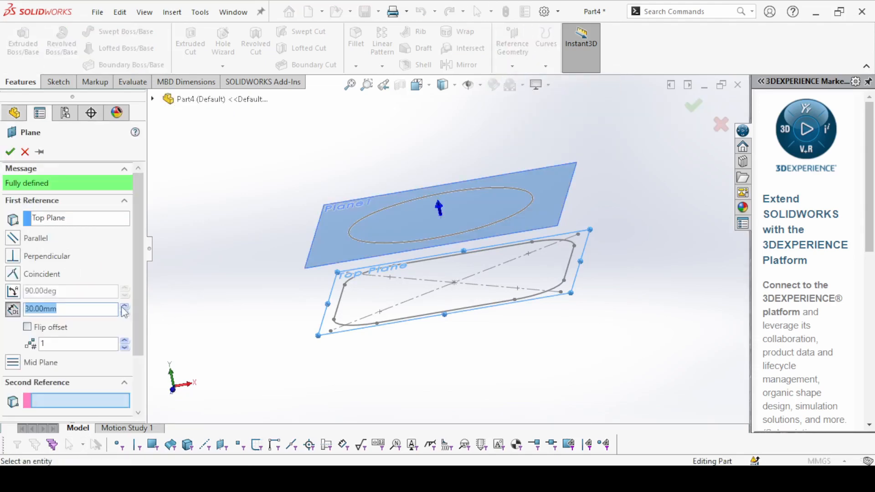
{"action": "left_click", "coordinate": [124, 307]}
{"action": "left_click", "coordinate": [124, 307]}
{"action": "left_click", "coordinate": [124, 307]}
{"action": "left_click", "coordinate": [124, 307]}
{"action": "left_click", "coordinate": [124, 307]}
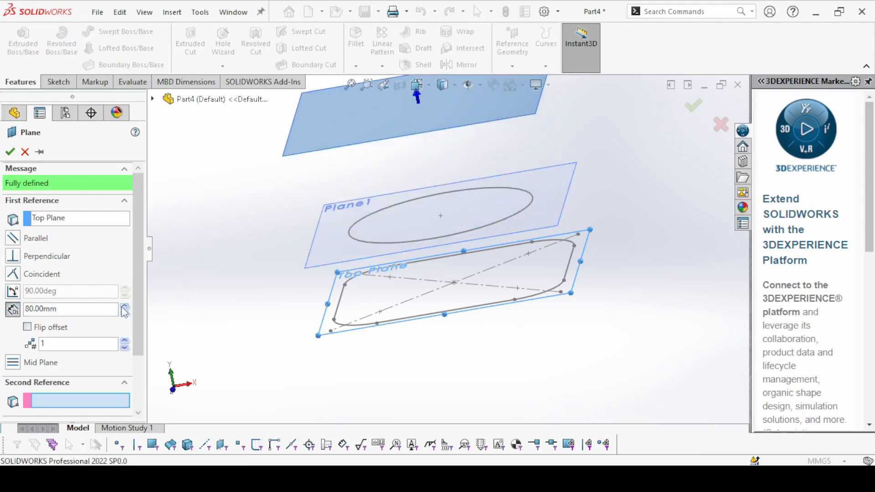
{"action": "left_click", "coordinate": [10, 153]}
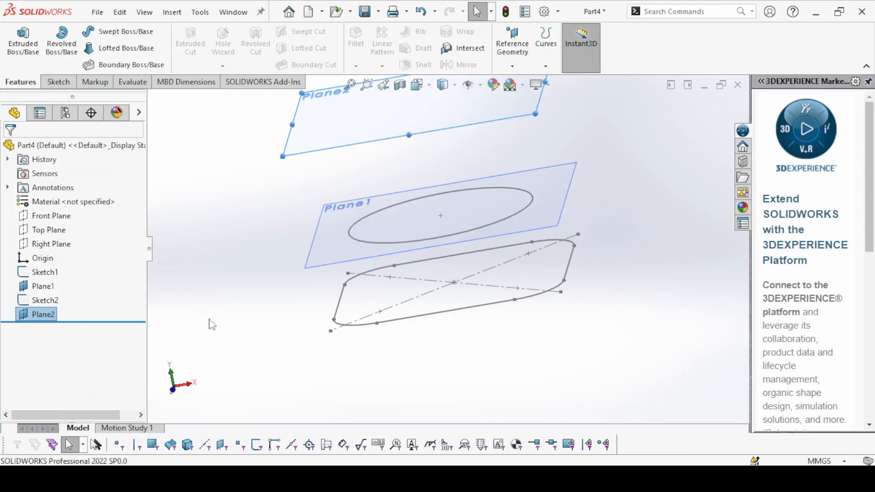
Start a sketch on the 80 mm offset plane and draw a center rectangle about 102 mm high centred on the origin
{"action": "left_click", "coordinate": [41, 314]}
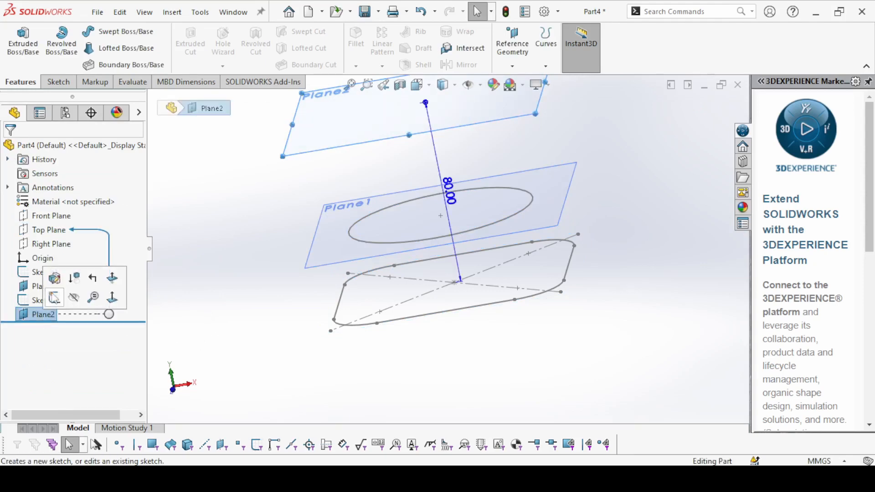
{"action": "left_click", "coordinate": [54, 298]}
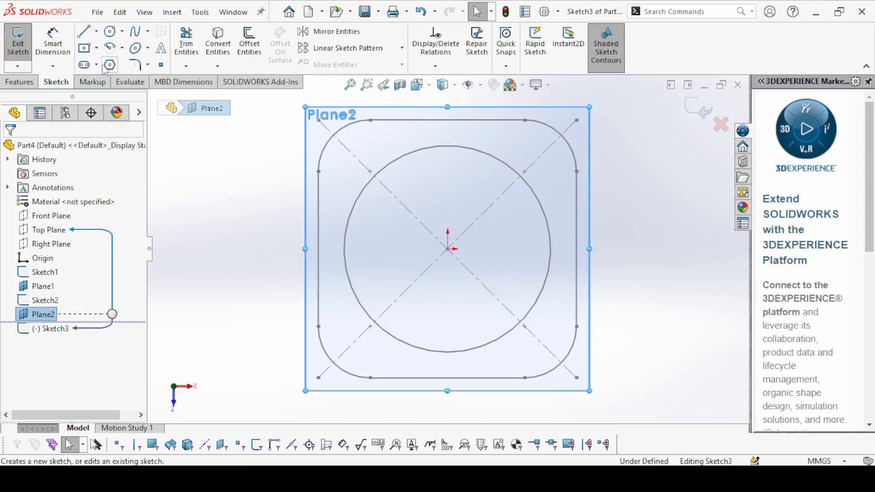
{"action": "left_click", "coordinate": [85, 50]}
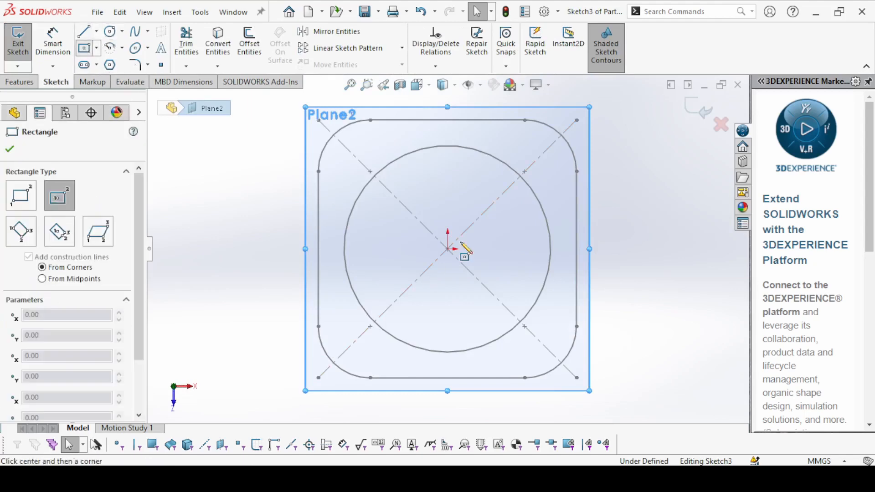
{"action": "left_click", "coordinate": [447, 249]}
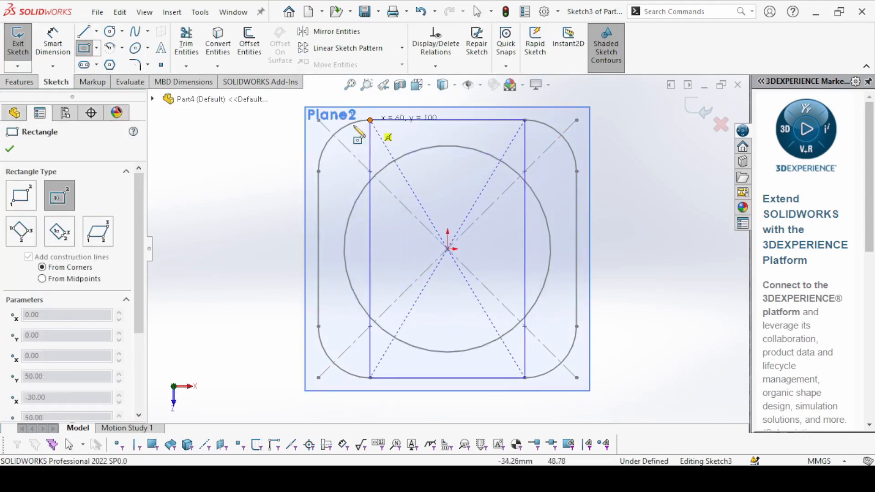
{"action": "left_click", "coordinate": [311, 118]}
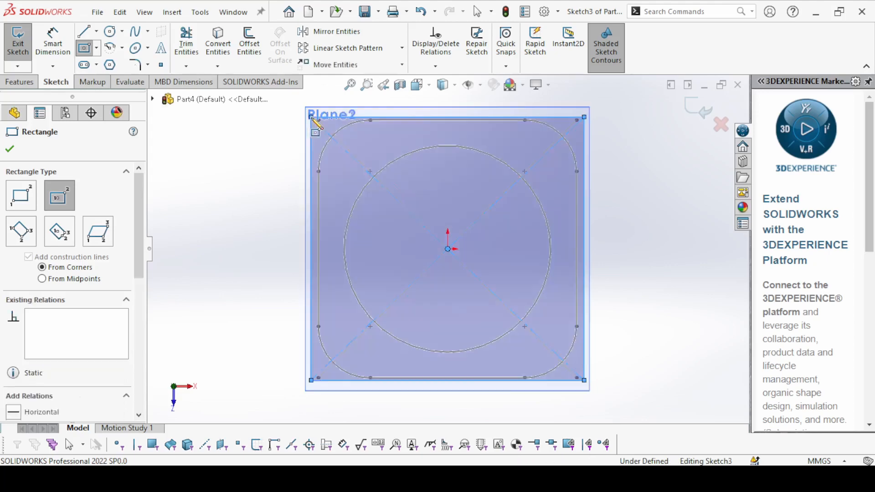
{"action": "key", "text": "Escape"}
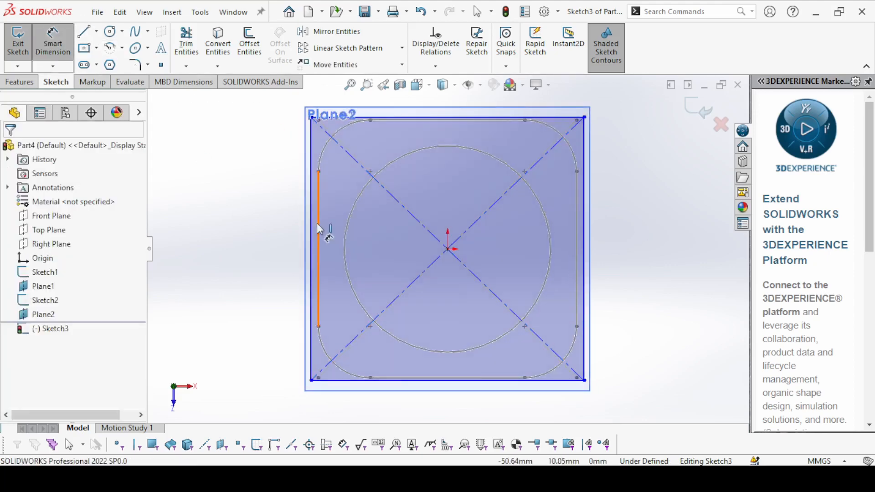
Dimension the rectangle's height and width to 90 mm each
{"action": "left_click", "coordinate": [312, 230]}
{"action": "left_click", "coordinate": [241, 234]}
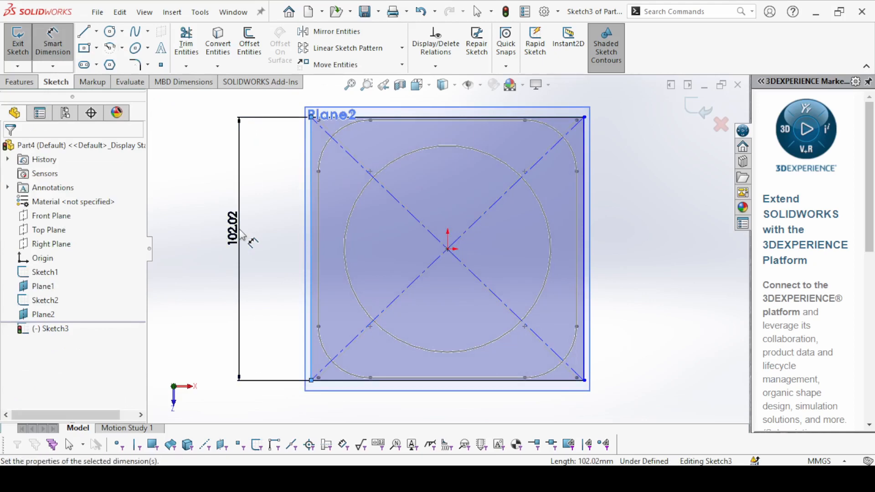
{"action": "type", "text": "90"}
{"action": "key", "text": "Return"}
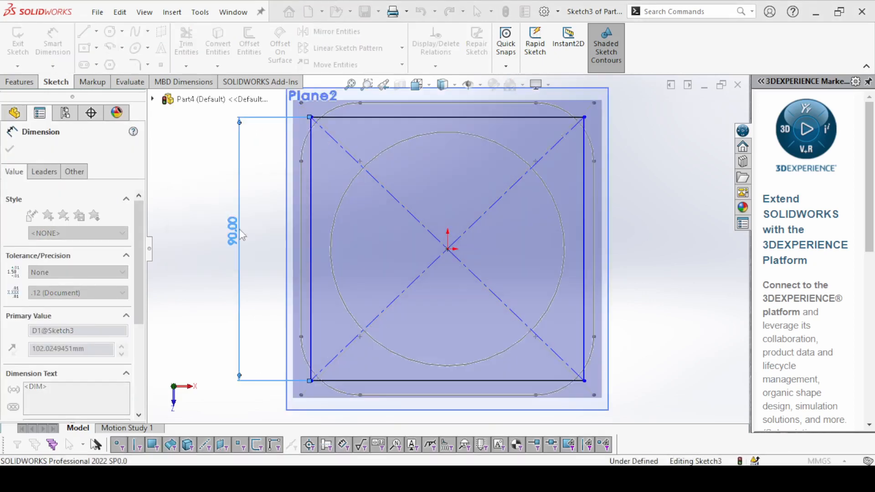
{"action": "left_click", "coordinate": [387, 119]}
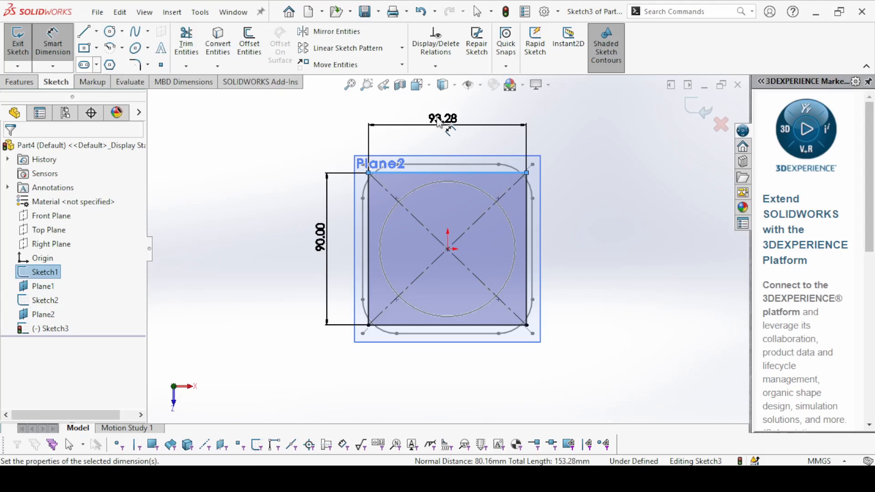
{"action": "left_click", "coordinate": [440, 123]}
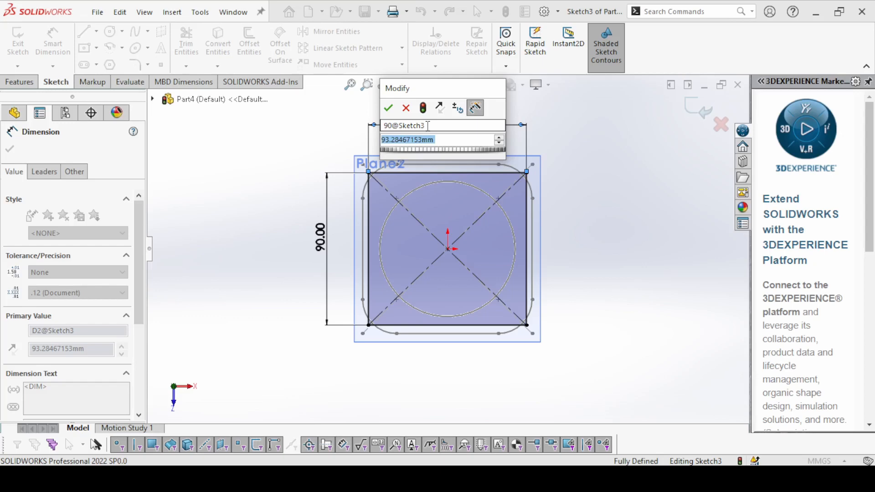
{"action": "type", "text": "90"}
{"action": "key", "text": "Return"}
{"action": "left_click", "coordinate": [10, 149]}
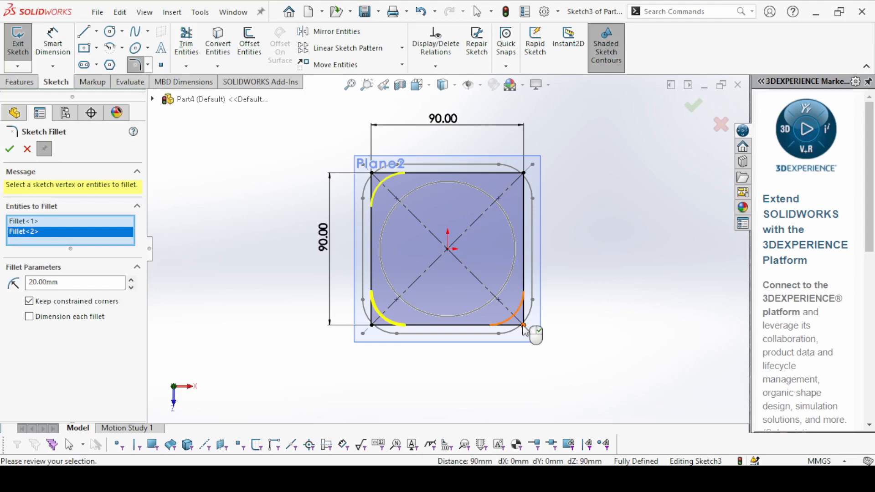
Round all four corners of the 90 mm square with 30 mm sketch fillets and exit the sketch
{"action": "left_click", "coordinate": [523, 325]}
{"action": "left_click", "coordinate": [523, 173]}
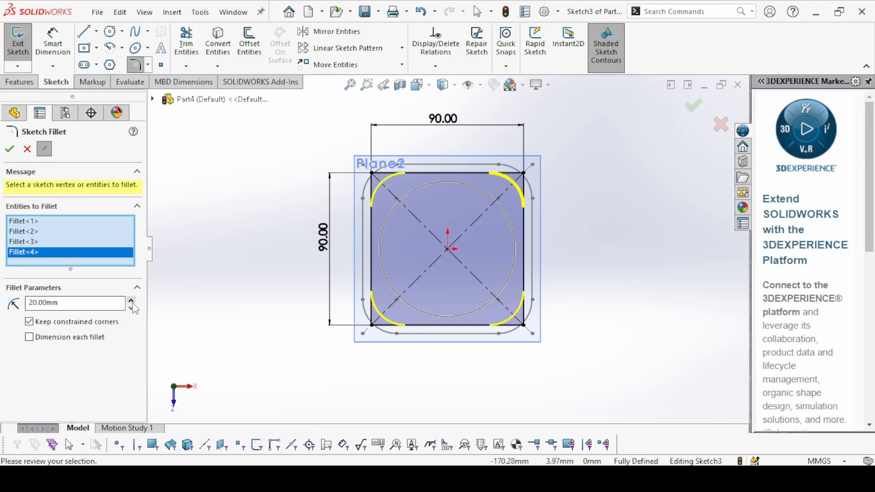
{"action": "left_click", "coordinate": [131, 300]}
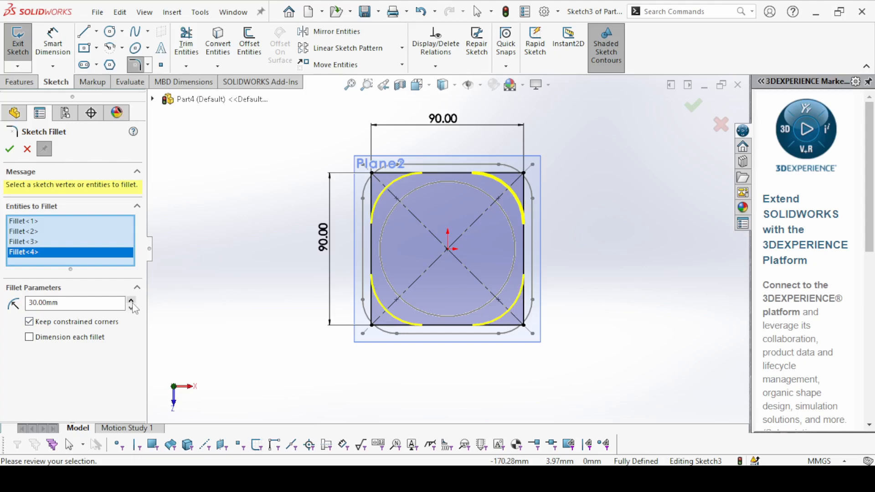
{"action": "left_click", "coordinate": [10, 151]}
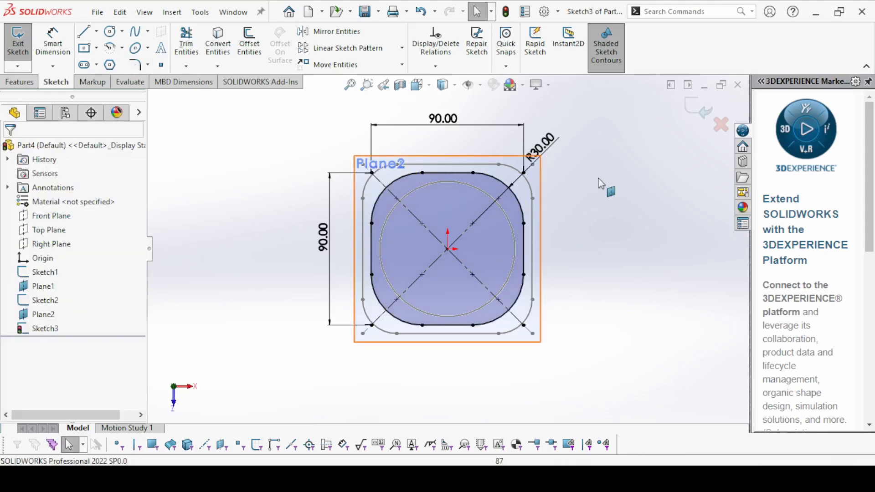
{"action": "left_click", "coordinate": [702, 110]}
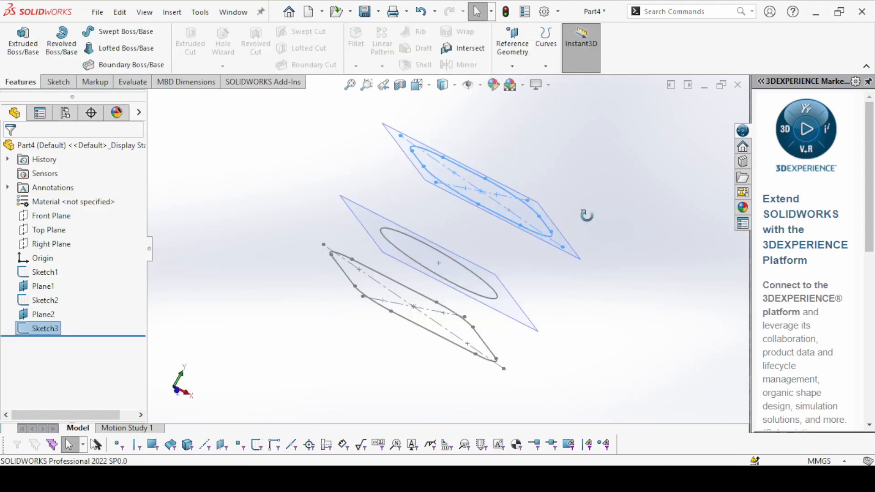
Start a Lofted Boss/Base and select the base square, the circle and the upper rounded square as profiles, in that order
{"action": "mouse_move", "coordinate": [630, 252]}
{"action": "middle_mouse_down"}
{"action": "mouse_move", "coordinate": [574, 262]}
{"action": "mouse_move", "coordinate": [605, 199]}
{"action": "mouse_move", "coordinate": [621, 252]}
{"action": "middle_mouse_up"}
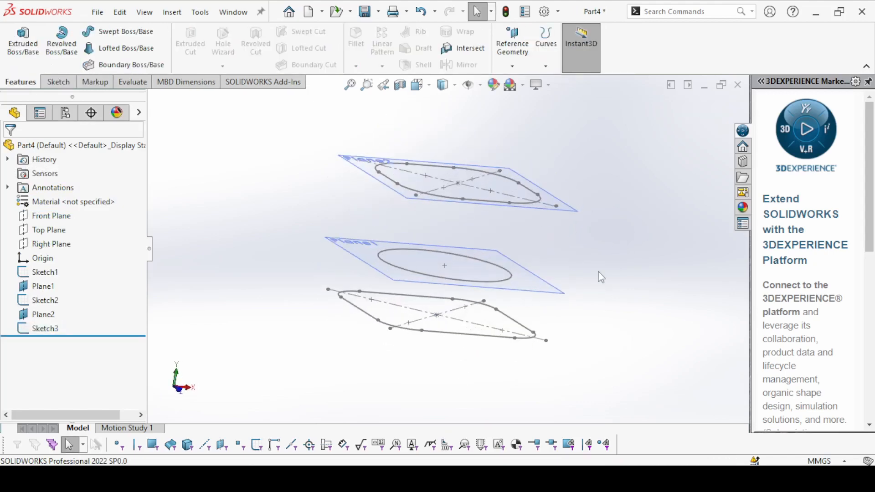
{"action": "left_click", "coordinate": [114, 52]}
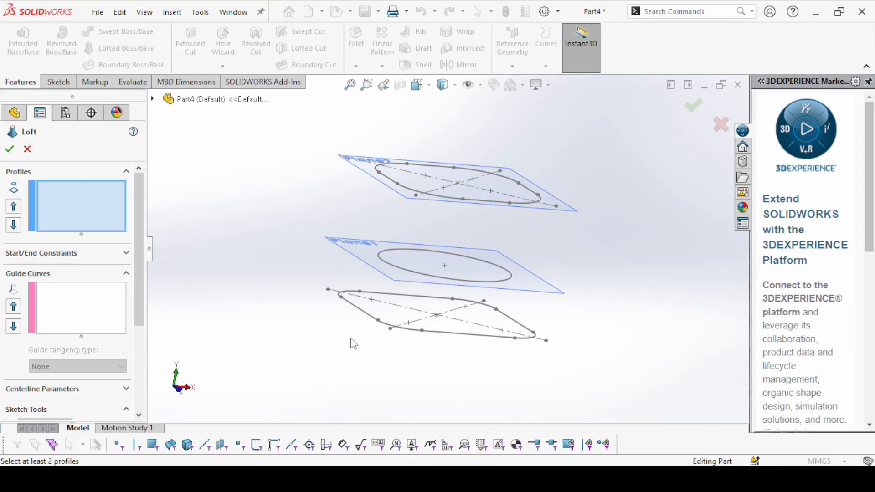
{"action": "mouse_move", "coordinate": [430, 369]}
{"action": "middle_mouse_down"}
{"action": "mouse_move", "coordinate": [406, 388]}
{"action": "mouse_move", "coordinate": [419, 364]}
{"action": "middle_mouse_up"}
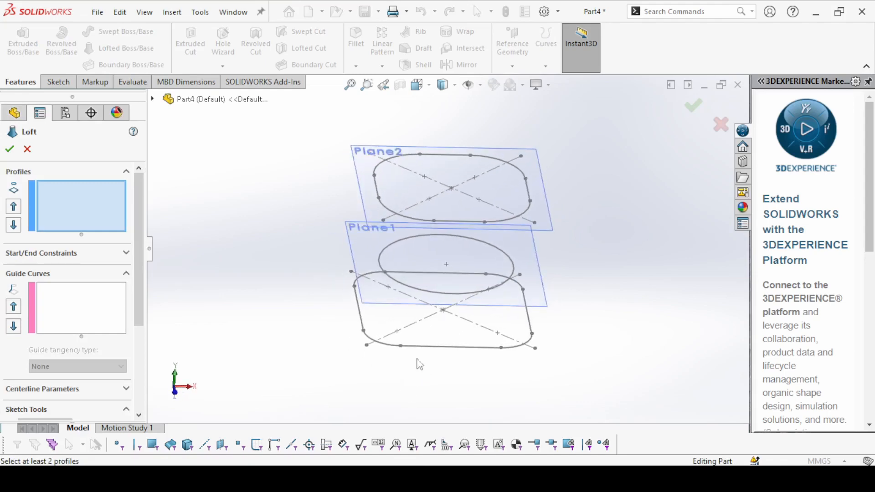
{"action": "left_click", "coordinate": [430, 348]}
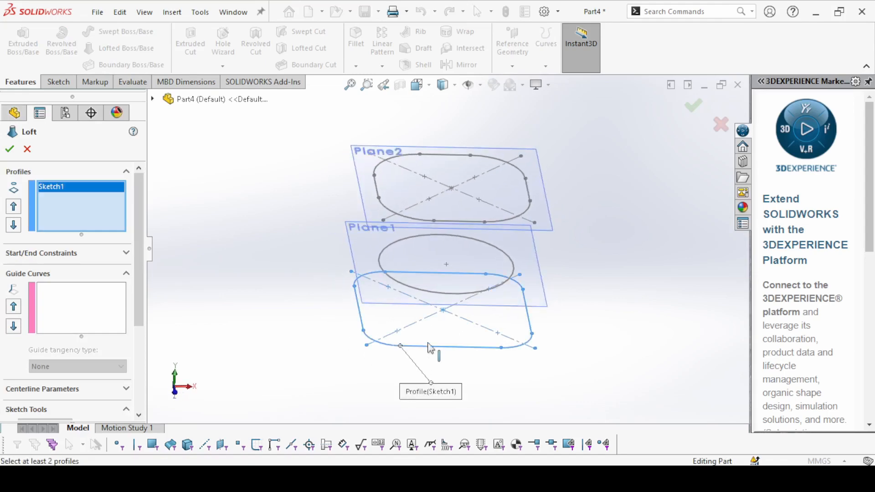
{"action": "left_click", "coordinate": [422, 290]}
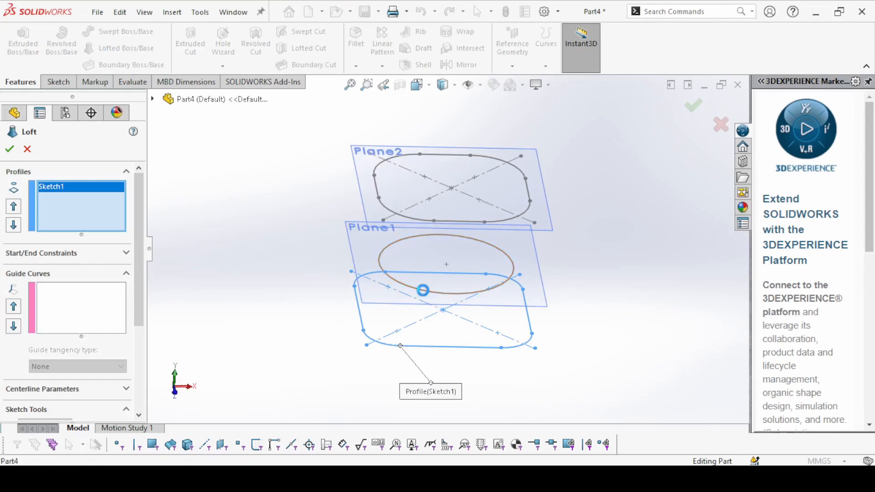
{"action": "left_click", "coordinate": [404, 219]}
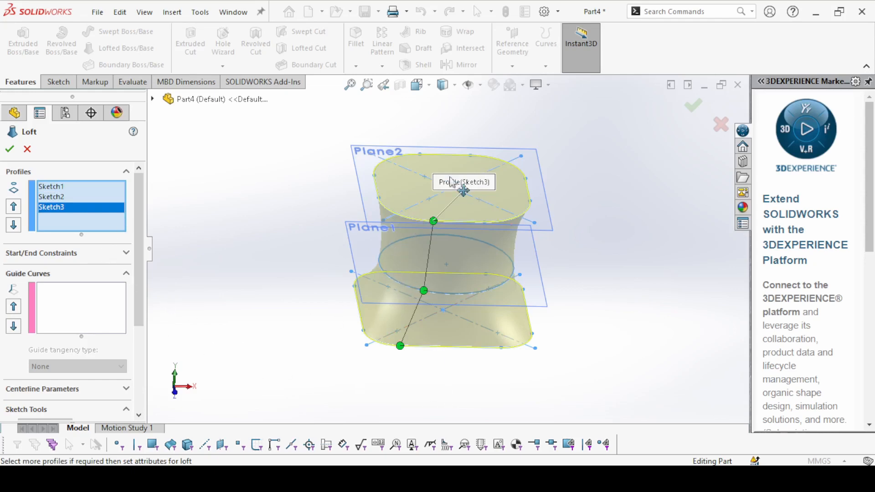
{"action": "middle_click_drag", "start_coordinate": [514, 394], "coordinate": [512, 358]}
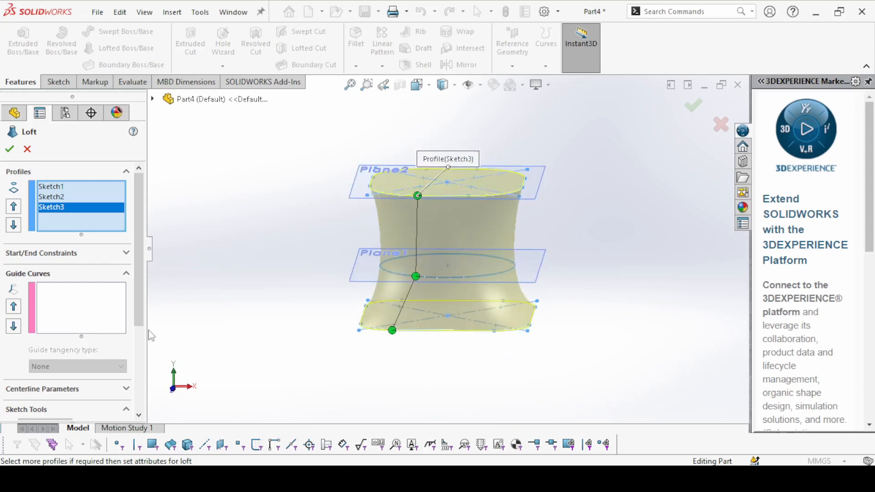
Make the loft a one-direction thin feature 10 mm thick, keeping default start and end constraints, and create it
{"action": "left_click", "coordinate": [99, 254]}
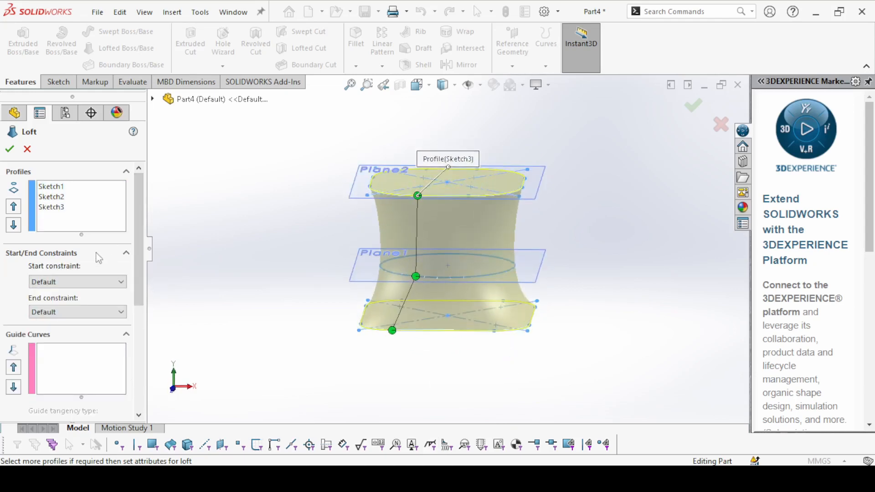
{"action": "left_click", "coordinate": [84, 285]}
{"action": "left_click", "coordinate": [83, 284]}
{"action": "scroll", "coordinate": [91, 291], "scroll_direction": "down", "scroll_amount": 3}
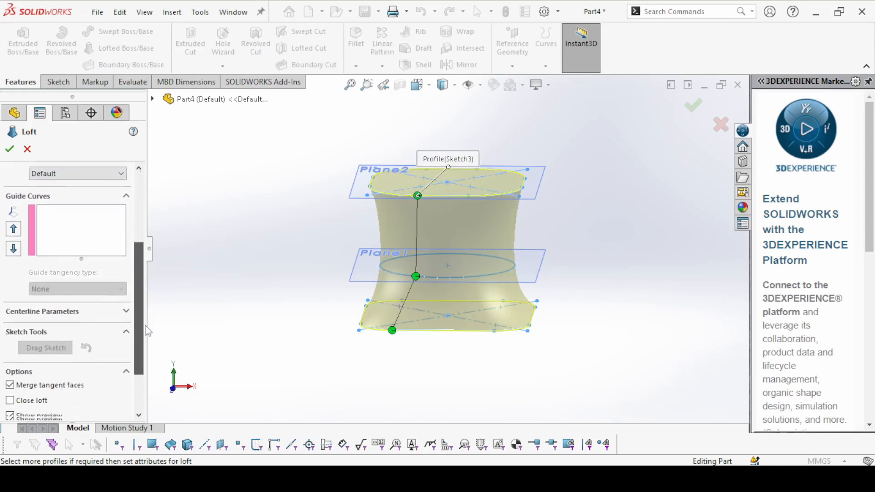
{"action": "left_click", "coordinate": [85, 276]}
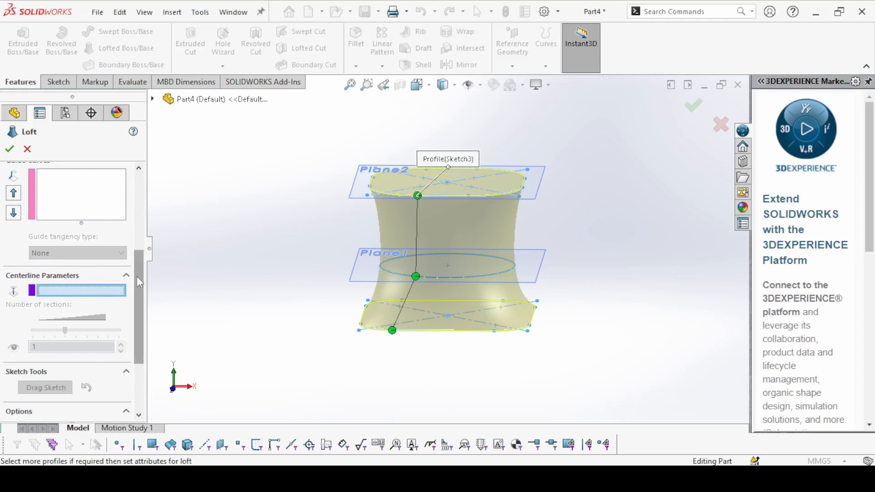
{"action": "left_click_drag", "start_coordinate": [137, 277], "coordinate": [142, 312]}
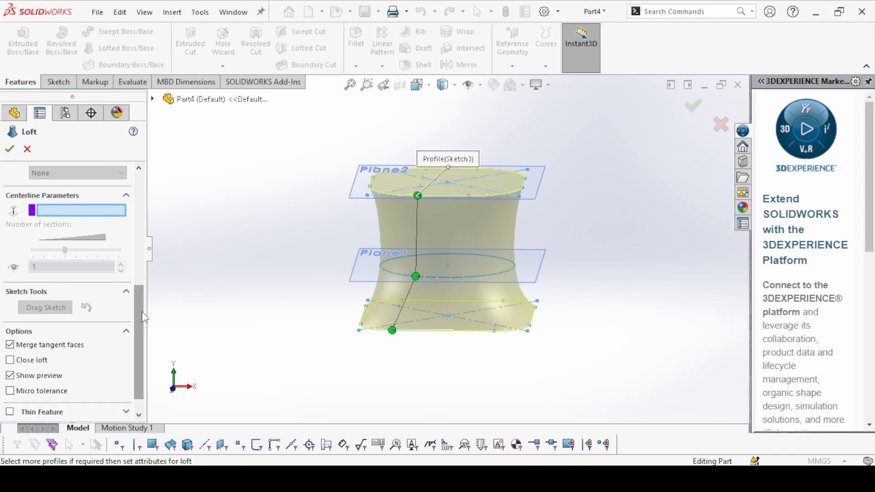
{"action": "left_click", "coordinate": [10, 412]}
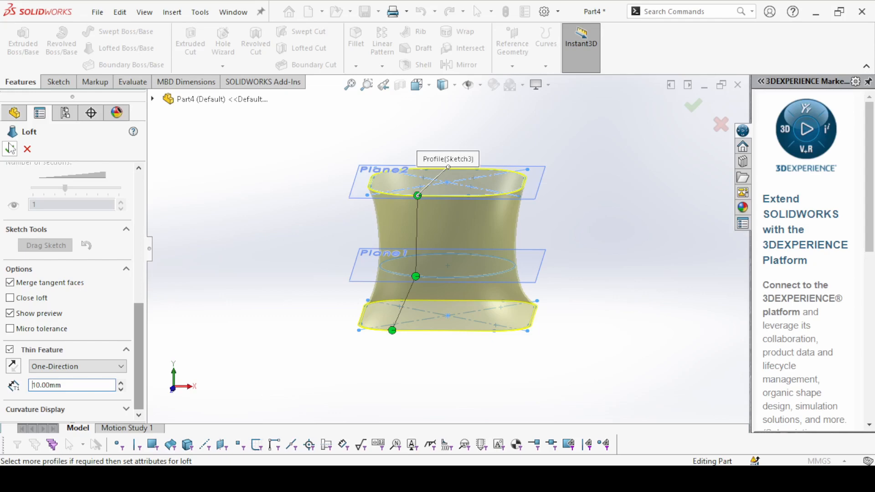
{"action": "left_click", "coordinate": [10, 148]}
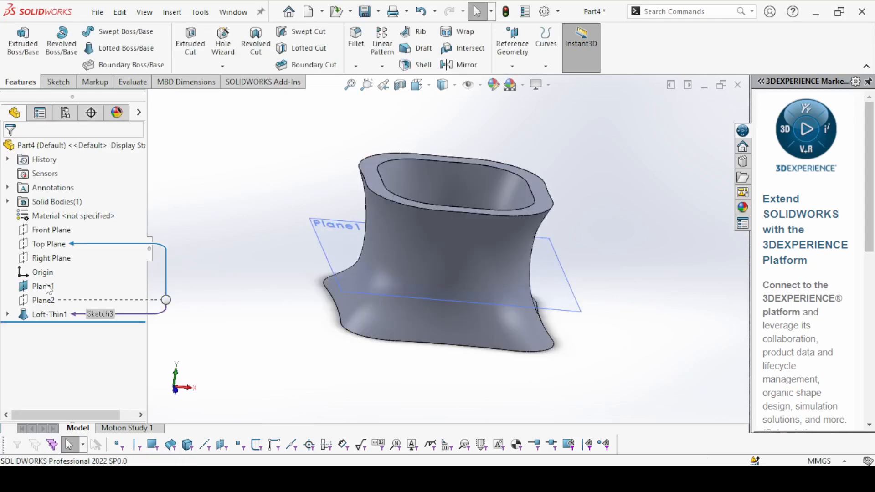
Hide Plane1, the 30 mm offset reference plane crossing the lofted body
{"action": "left_click", "coordinate": [48, 287]}
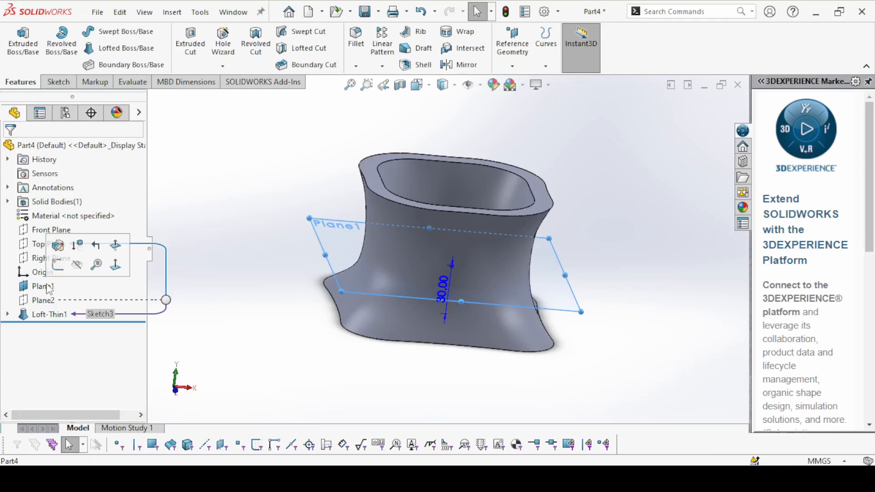
{"action": "left_click", "coordinate": [76, 265]}
{"action": "middle_click_drag", "start_coordinate": [428, 269], "coordinate": [470, 279]}
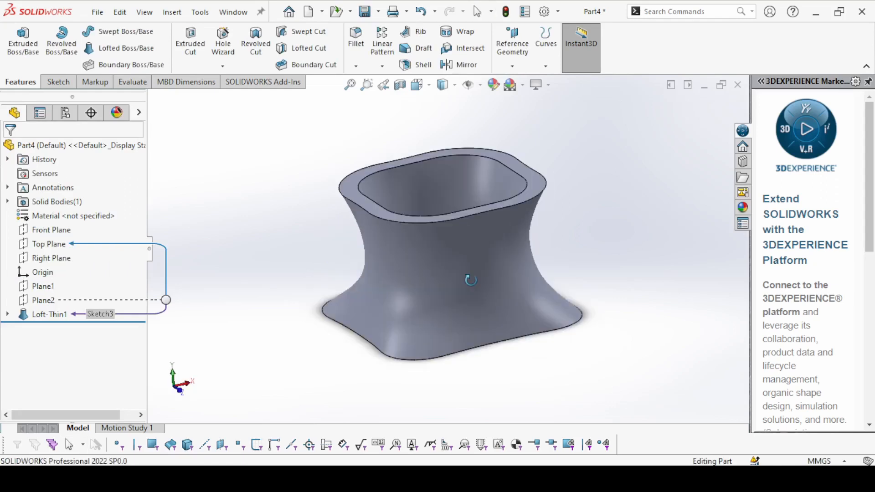
{"action": "scroll", "coordinate": [470, 280], "scroll_direction": "down", "scroll_amount": 2}
{"action": "middle_click_drag", "start_coordinate": [470, 280], "coordinate": [529, 269]}
{"action": "scroll", "coordinate": [607, 246], "scroll_direction": "up", "scroll_amount": 3}
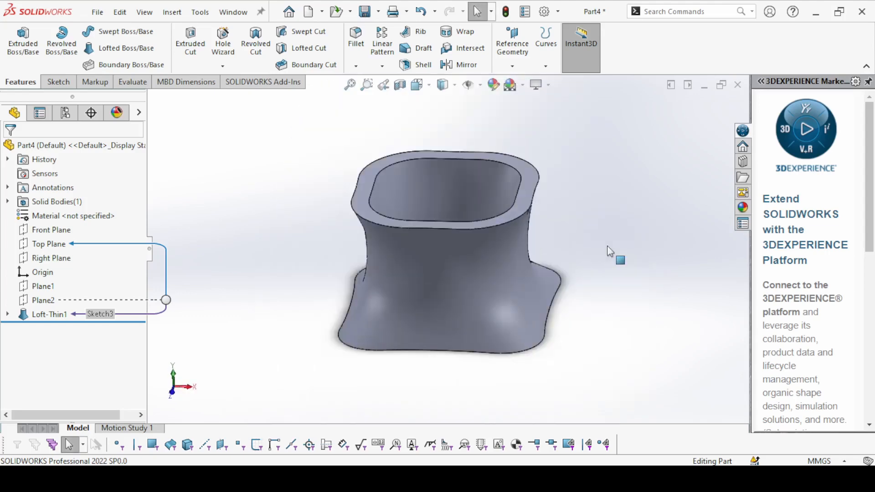